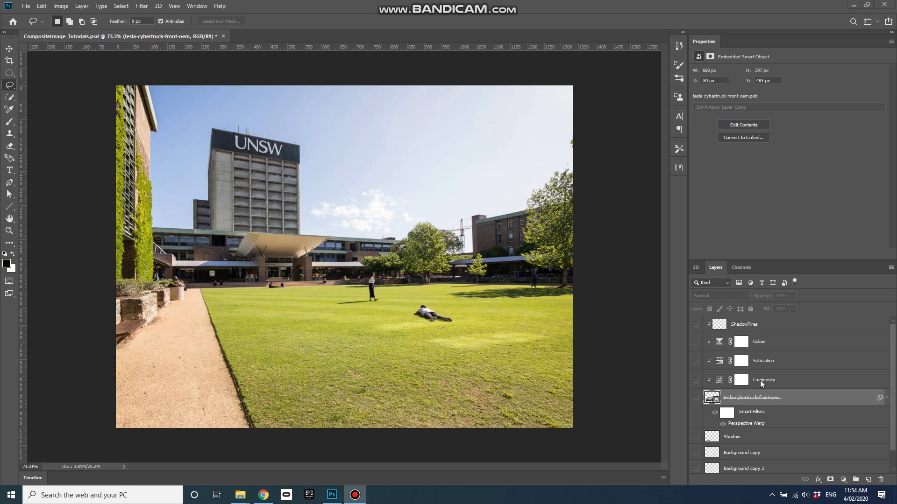
- Examine the settings of the Luminosity, Saturation and Colour adjustment layers
{"action": "left_click", "coordinate": [789, 380]}
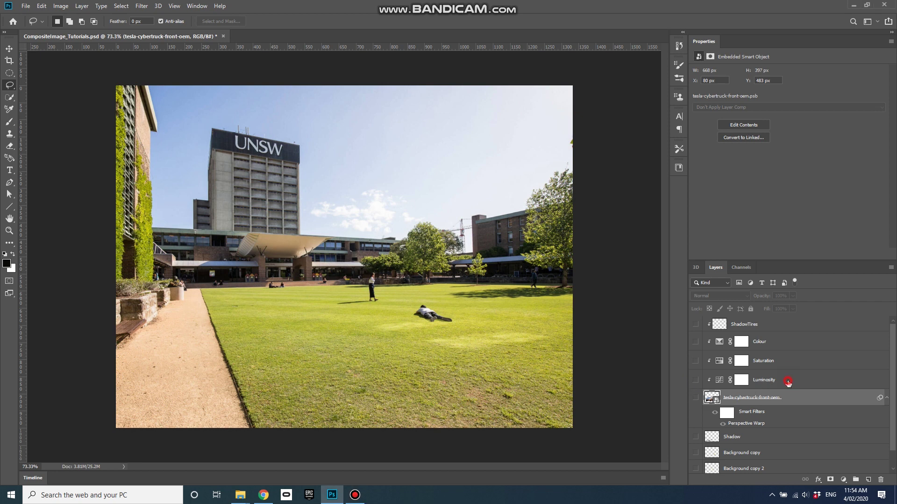
{"action": "left_click", "coordinate": [788, 364]}
{"action": "left_click", "coordinate": [787, 347]}
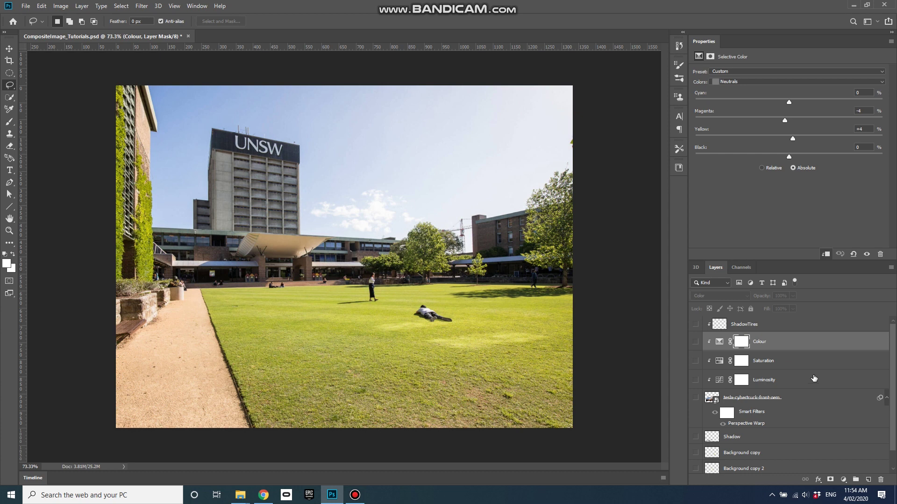
- Show the tesla-cybertruck-front-oem layer in the composite and open its smart object contents
{"action": "left_click", "coordinate": [696, 397]}
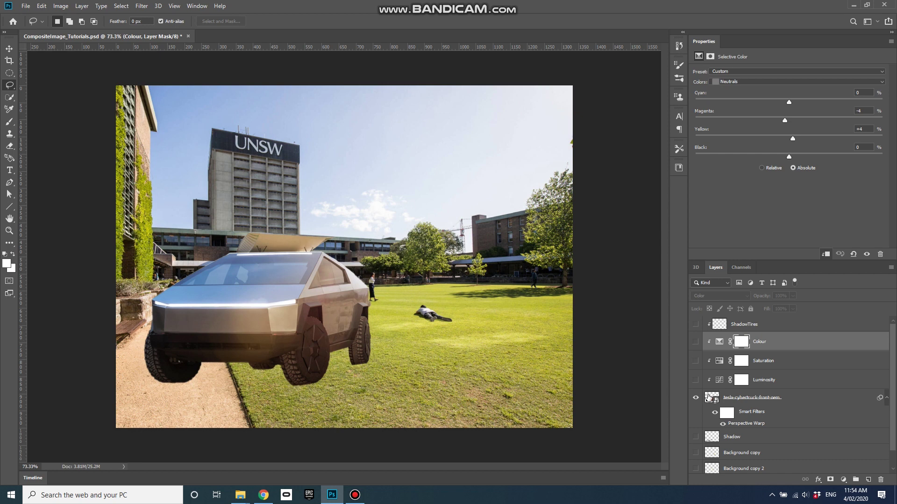
{"action": "double_click", "coordinate": [711, 398]}
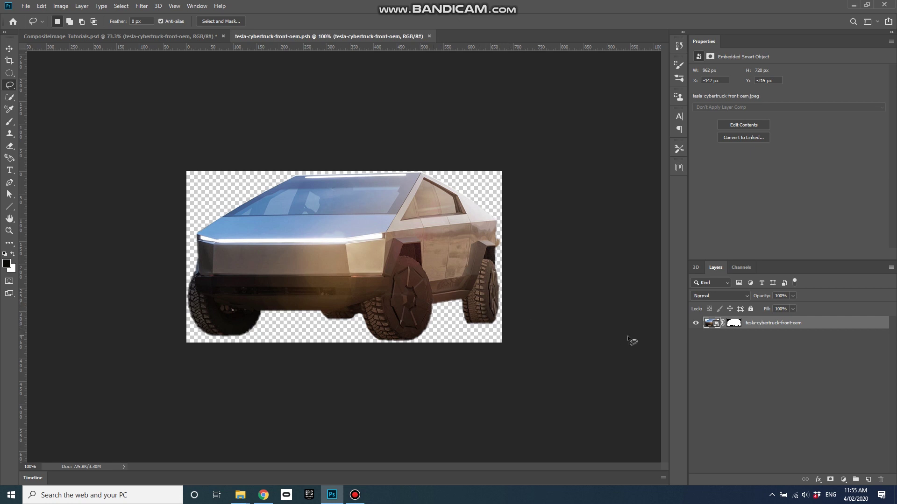
- Compare the truck with its layer mask disabled and enabled, view the mask on its own, and close the smart object document
{"action": "left_click", "coordinate": [735, 324], "text": "shift"}
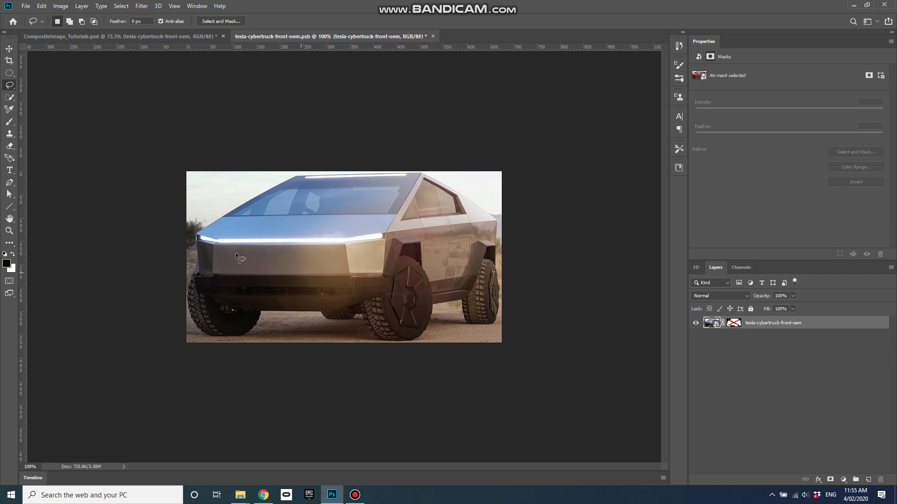
{"action": "left_click", "coordinate": [735, 326], "text": "shift"}
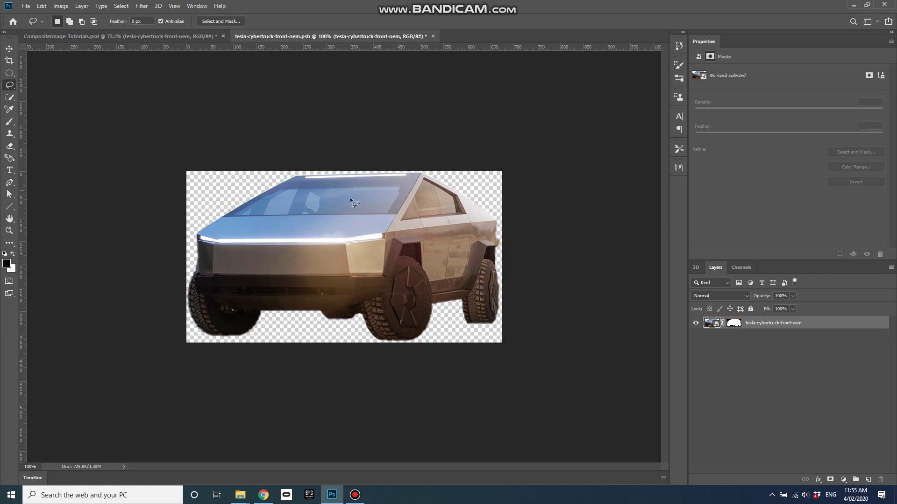
{"action": "left_click", "coordinate": [736, 326], "text": "alt"}
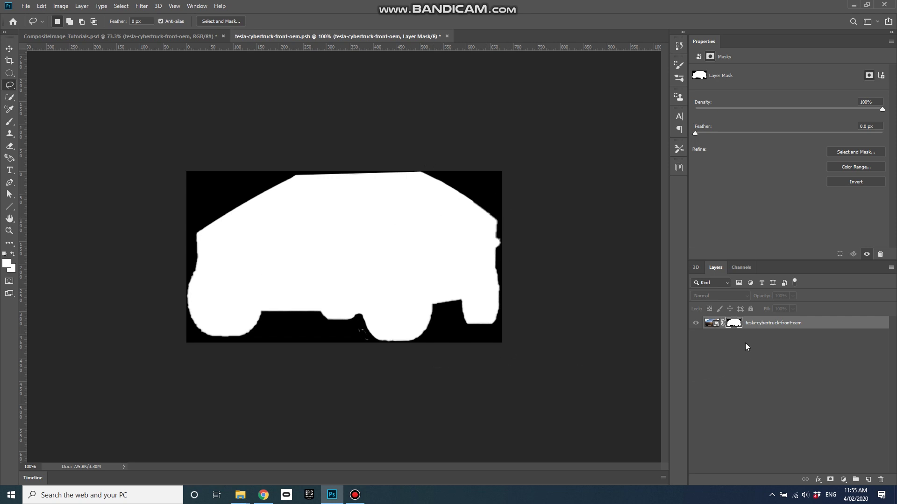
{"action": "left_click", "coordinate": [737, 327], "text": "alt"}
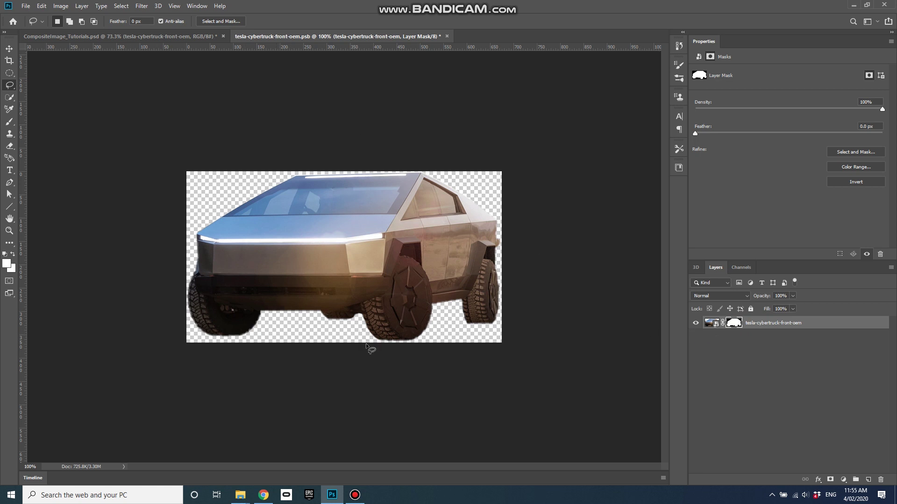
{"action": "left_click", "coordinate": [447, 36]}
{"action": "left_click", "coordinate": [448, 187]}
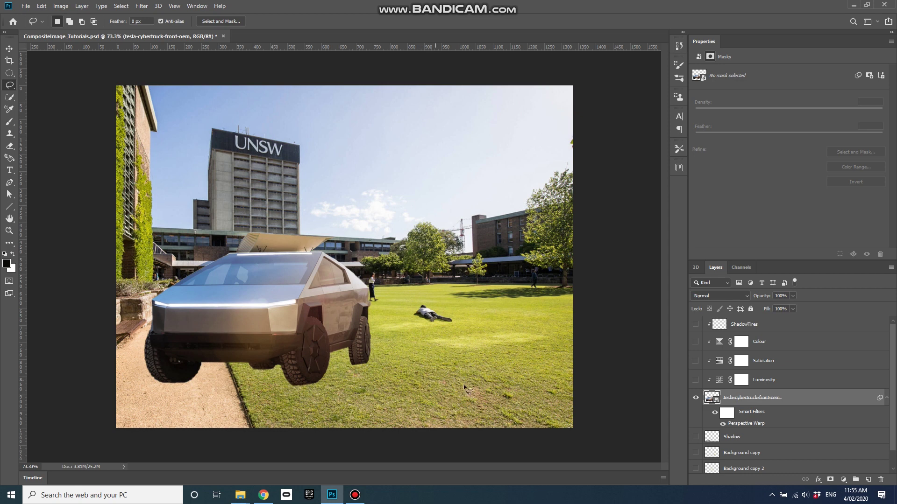
- Compare the truck with and without the Perspective Warp smart filter, leaving the filter enabled
{"action": "left_click", "coordinate": [723, 423]}
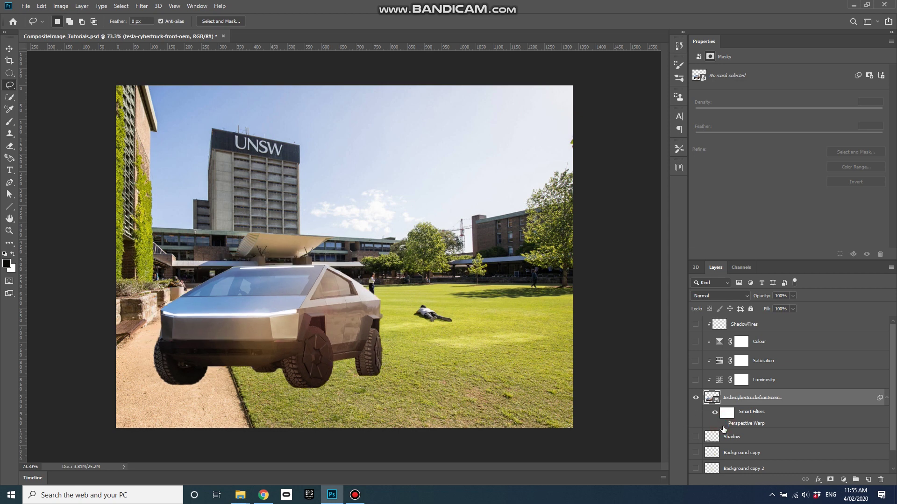
{"action": "left_click", "coordinate": [723, 424]}
{"action": "left_click", "coordinate": [723, 423]}
{"action": "left_click", "coordinate": [723, 423]}
{"action": "left_click", "coordinate": [723, 423]}
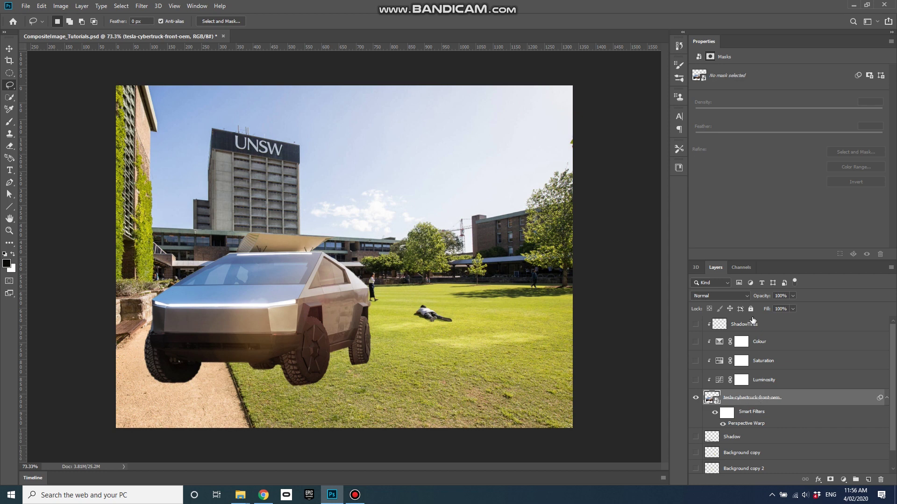
- Show the Luminosity, Saturation and Colour adjustment layers clipped to the truck, comparing the image with and without the effects
{"action": "left_click", "coordinate": [696, 381]}
{"action": "left_click", "coordinate": [696, 381]}
{"action": "left_click", "coordinate": [696, 381]}
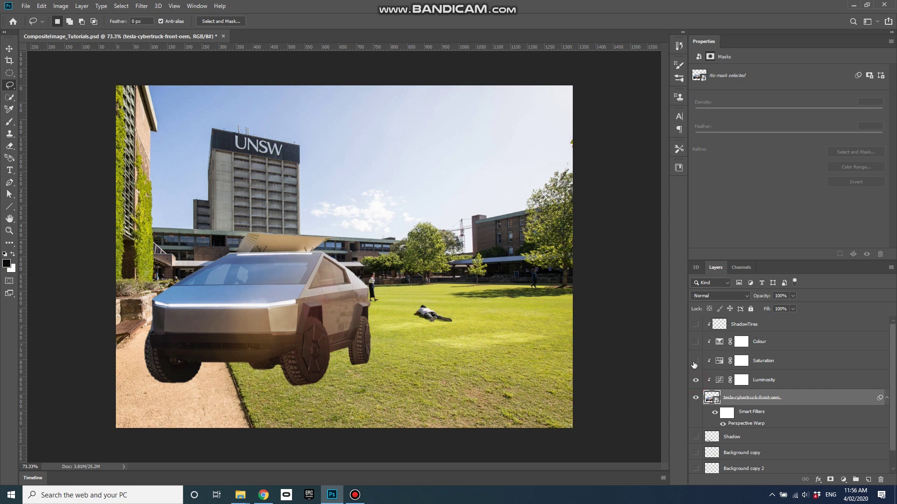
{"action": "left_click", "coordinate": [694, 362]}
{"action": "left_click", "coordinate": [695, 362]}
{"action": "left_click", "coordinate": [696, 343]}
- Show the Shadow layer beneath the truck, compare the image with and without it, and show the ShadowTires layer
{"action": "left_click", "coordinate": [696, 438]}
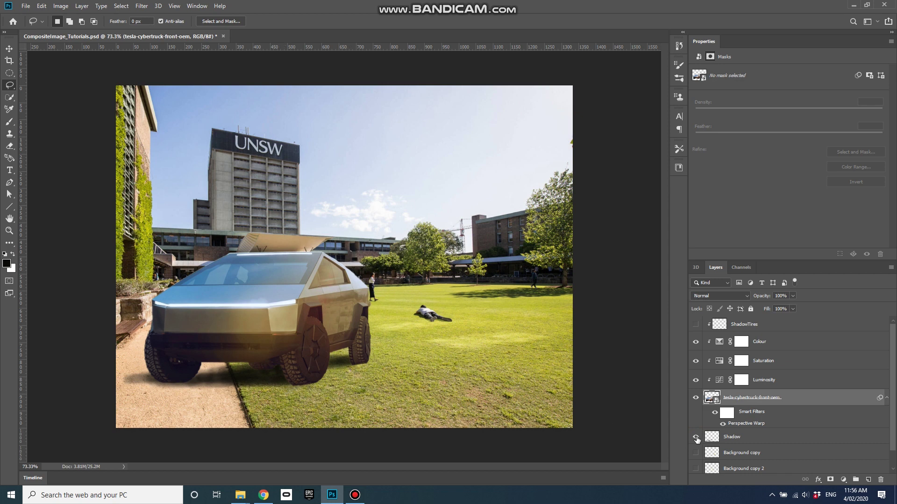
{"action": "left_click", "coordinate": [696, 437]}
{"action": "left_click", "coordinate": [696, 437]}
{"action": "left_click", "coordinate": [696, 325]}
- Show the Background copy and Background copy 2 layers that cover the people on the lawn
{"action": "scroll", "coordinate": [822, 416], "scroll_direction": "down", "scroll_amount": 1}
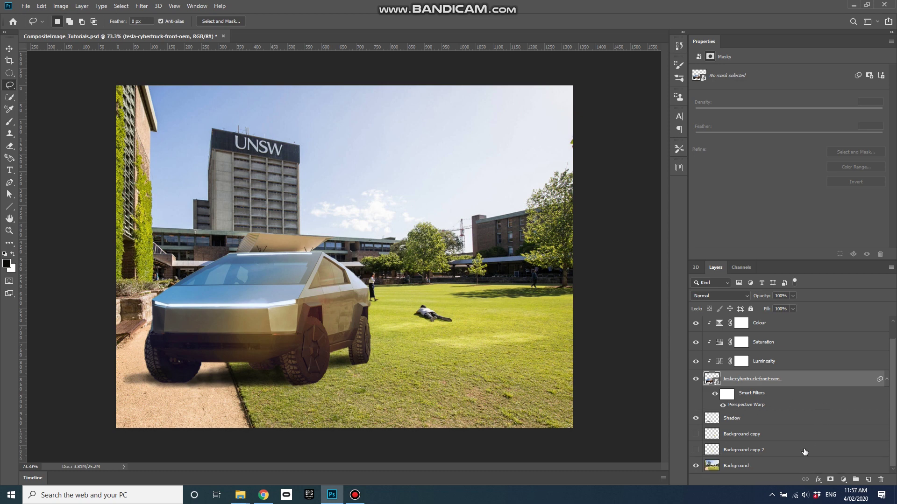
{"action": "left_click", "coordinate": [696, 434]}
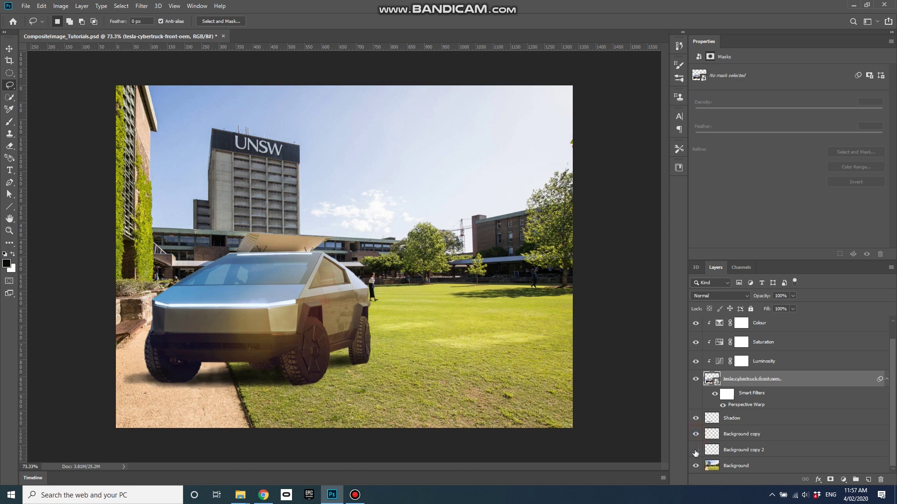
{"action": "left_click", "coordinate": [695, 451]}
{"action": "left_click", "coordinate": [42, 7]}
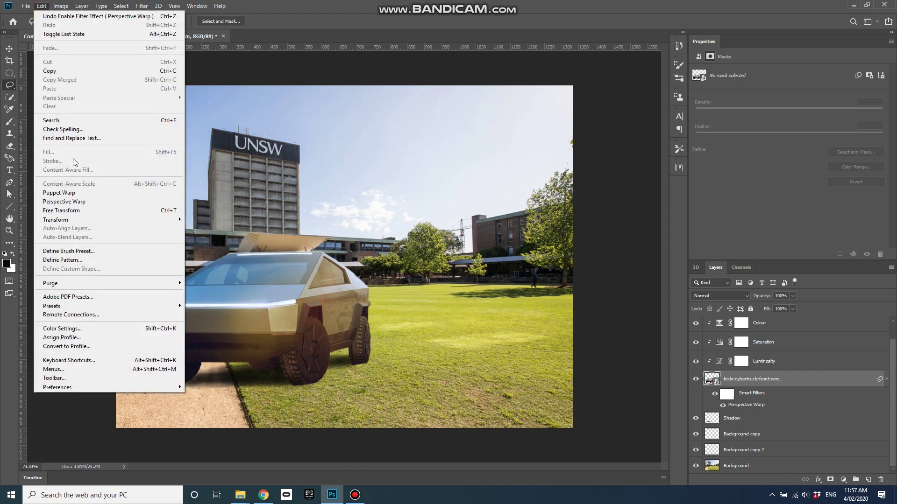
{"action": "left_click", "coordinate": [257, 66]}
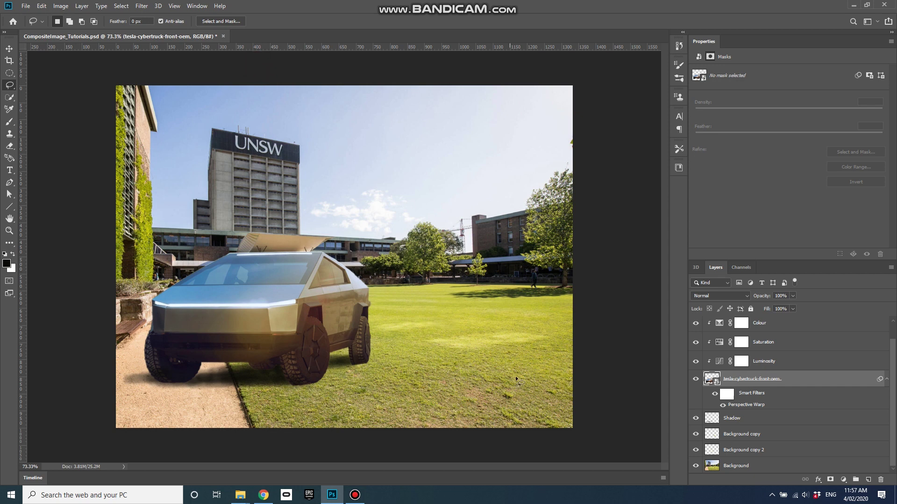